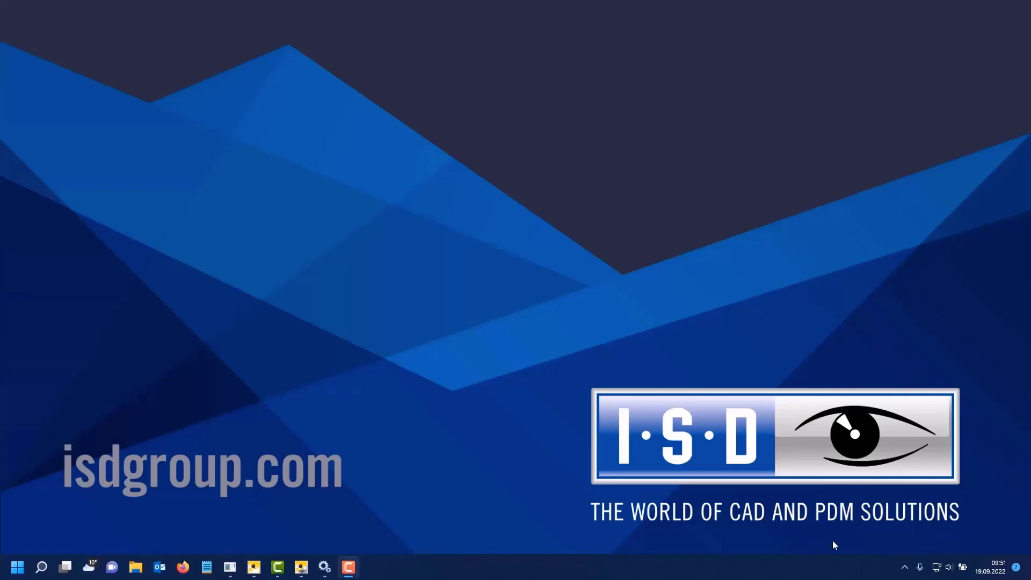
Reveal the hidden tray icons, where HELiOS Server Monitor reports 'Alles in Ordnung'
click(905, 567)
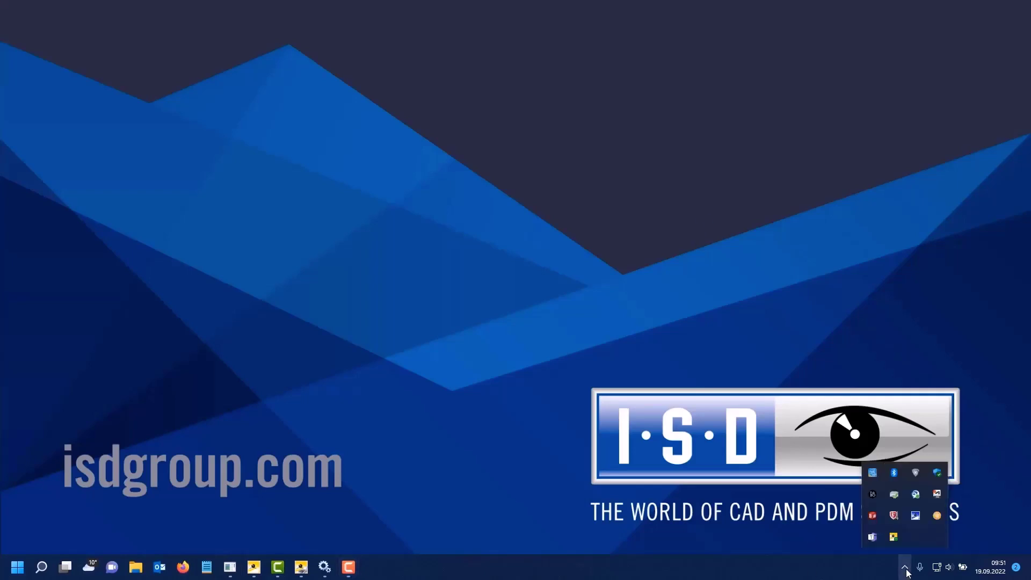
Open the Server Monitor window and start a new HELiOS Vault-Server monitor
double_click(894, 537)
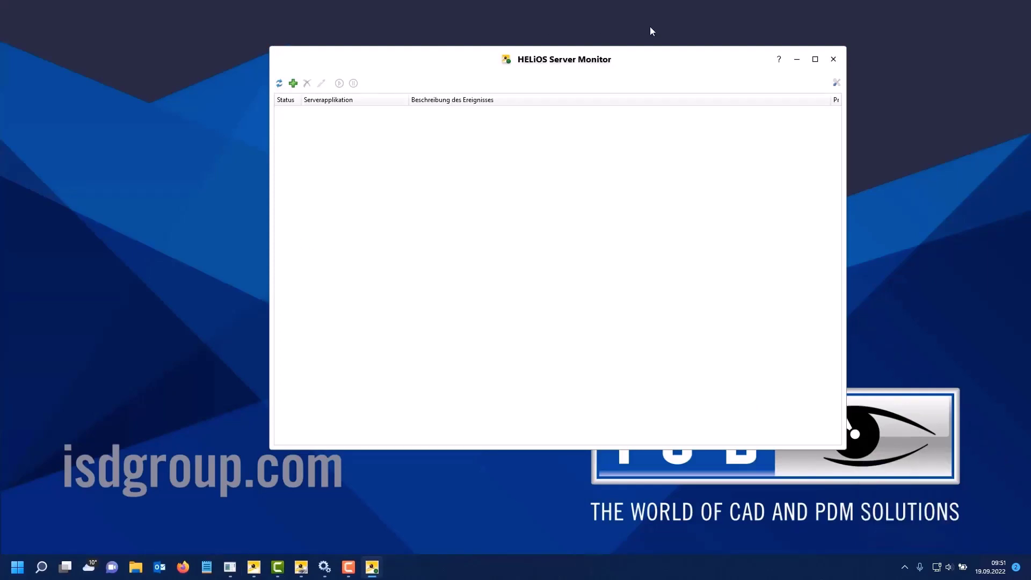
drag(610, 50, 582, 45)
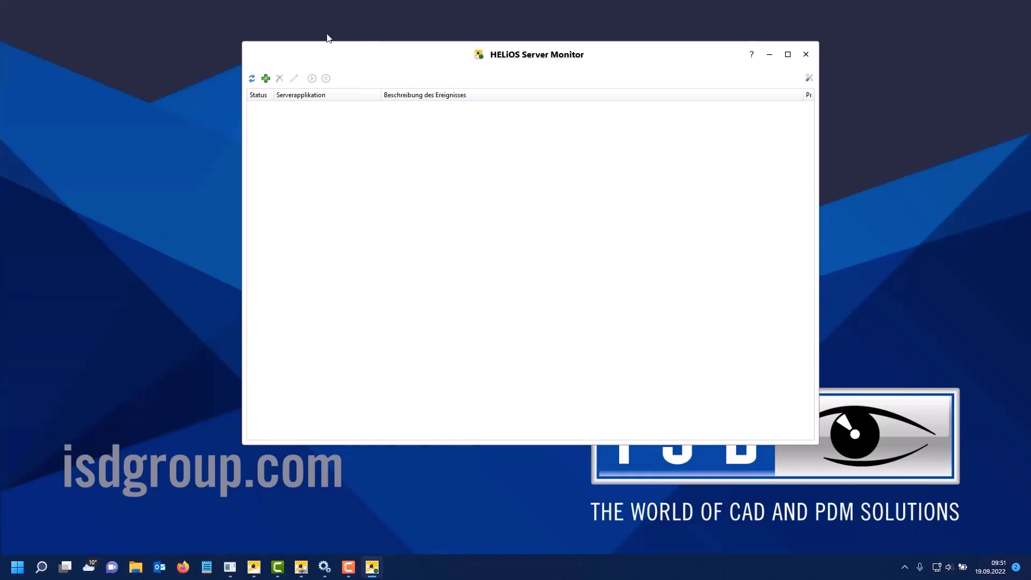
click(271, 80)
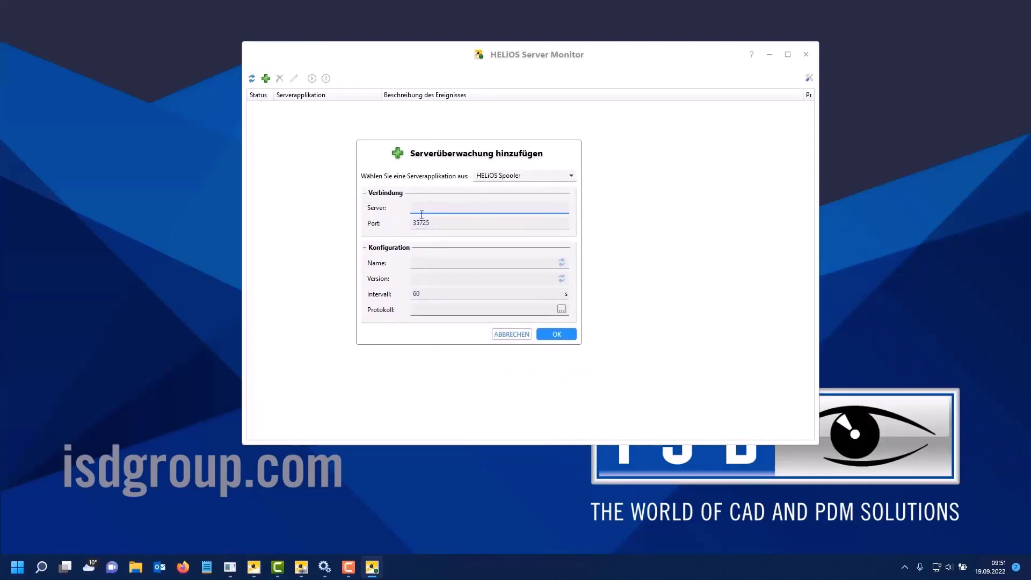
click(572, 178)
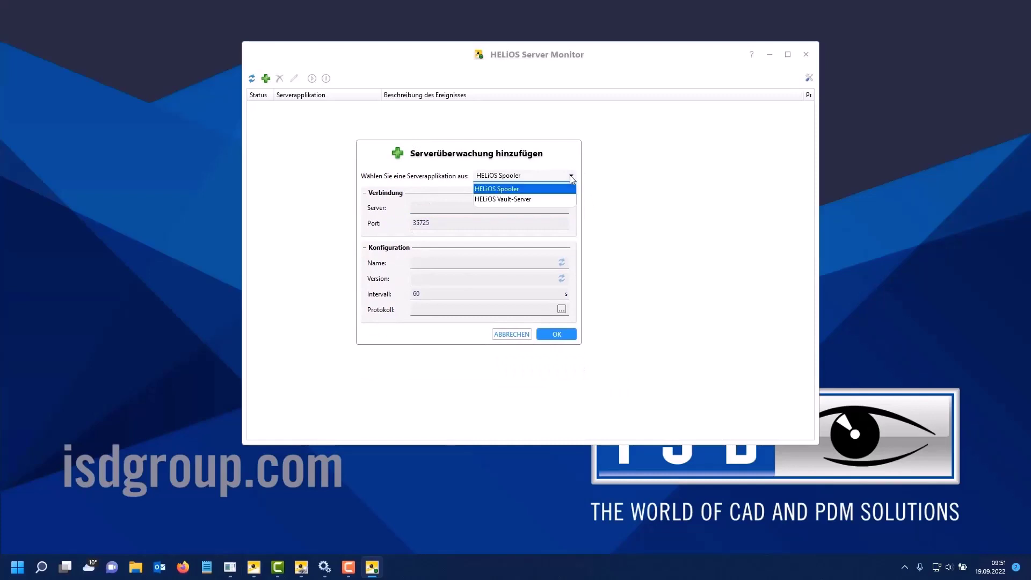
click(503, 200)
Enter host dedtm188, fetch name and version, set a 10-second interval and confirm
click(425, 209)
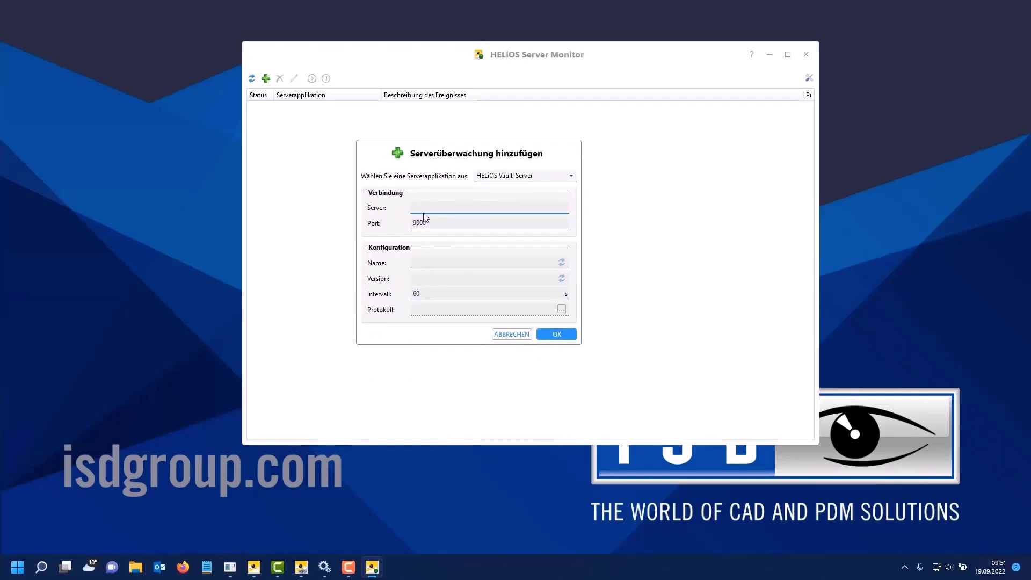
text(dedtm188)
click(563, 262)
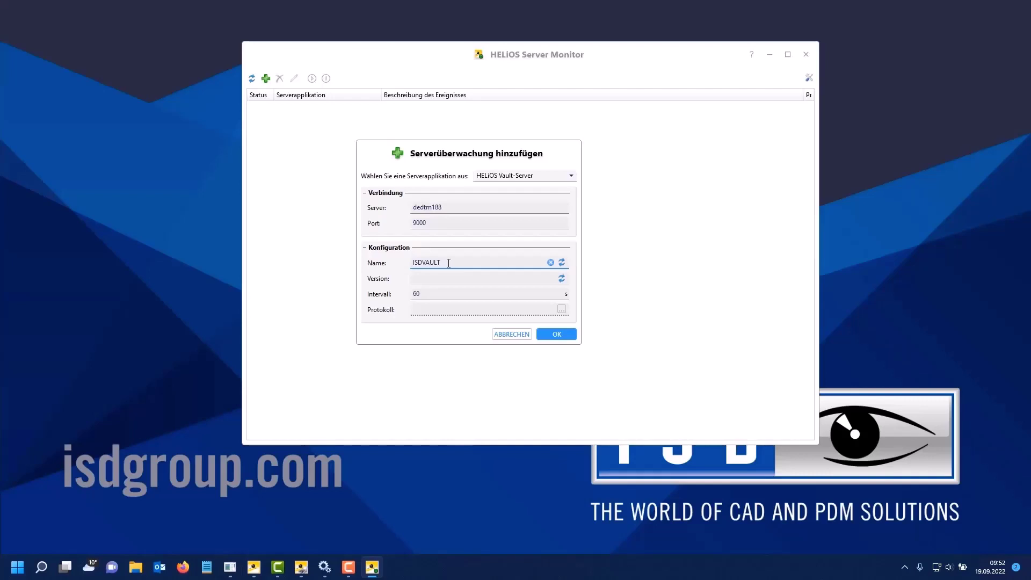
click(562, 279)
click(559, 294)
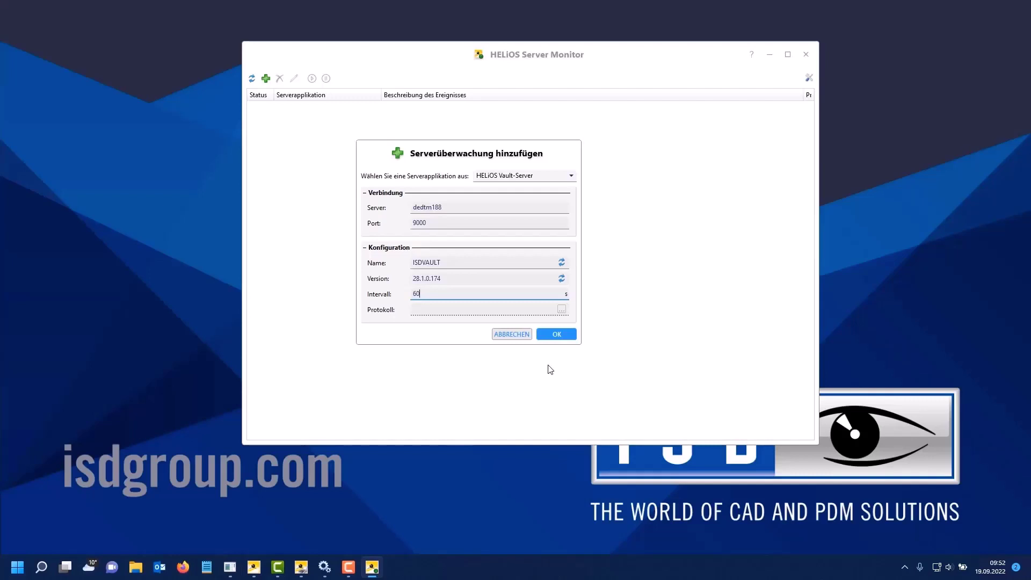
key(BackSpace)
key(BackSpace)
text(10)
click(559, 334)
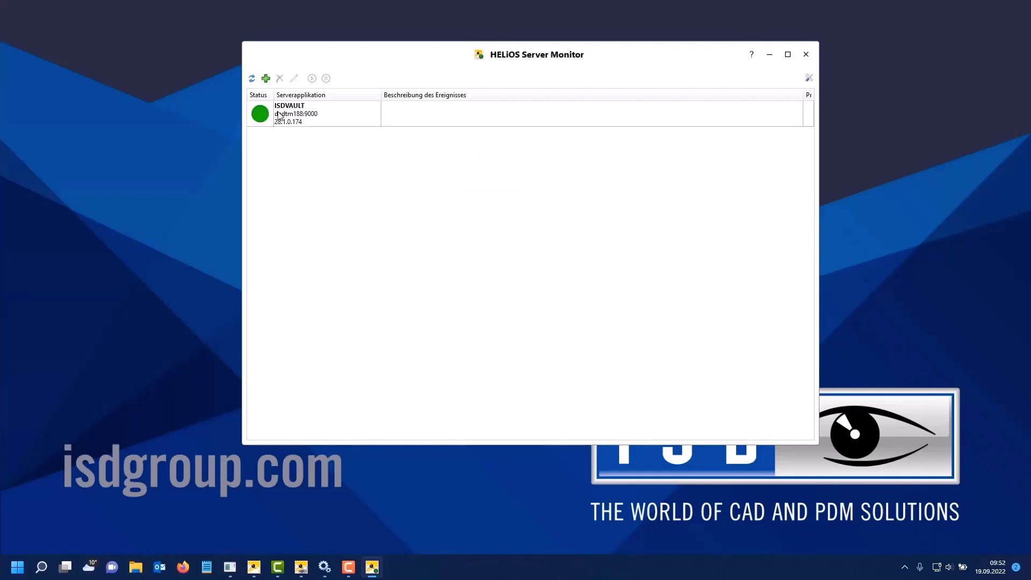
Start a new monitor for host dedtm188, fetching name and version, with a 10-second interval
mouse_move(355, 123)
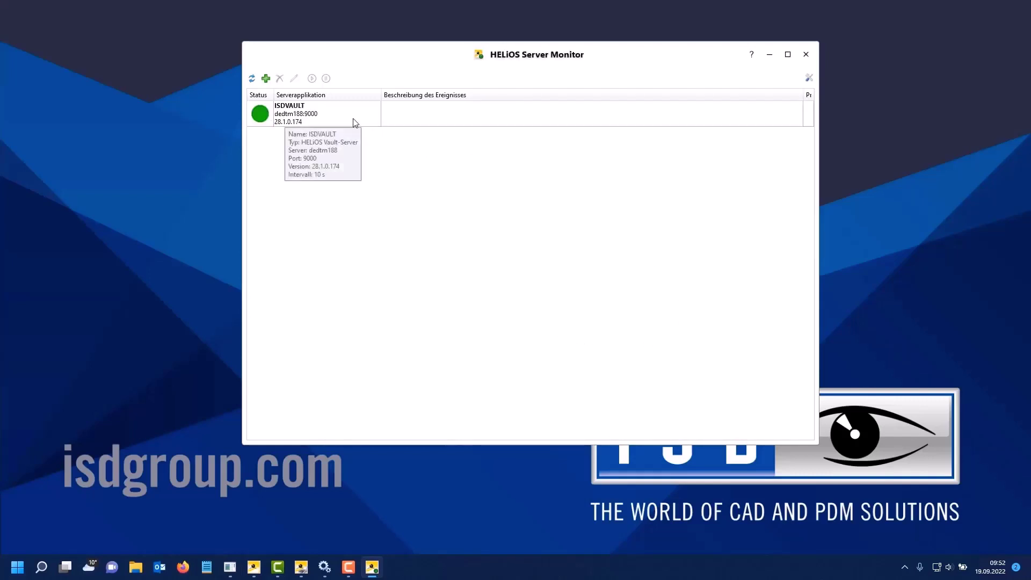
click(266, 79)
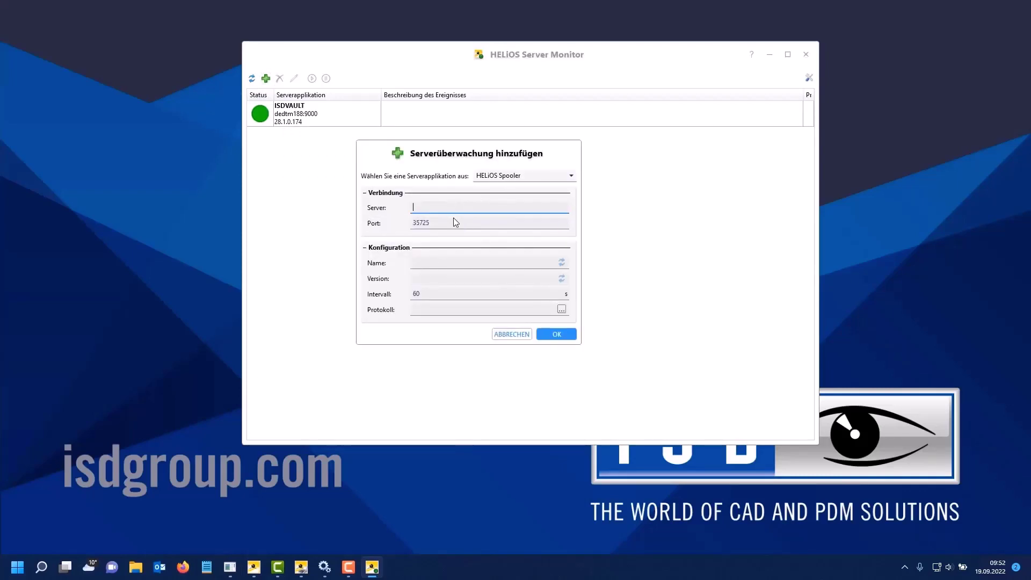
text(dedtm188)
click(562, 263)
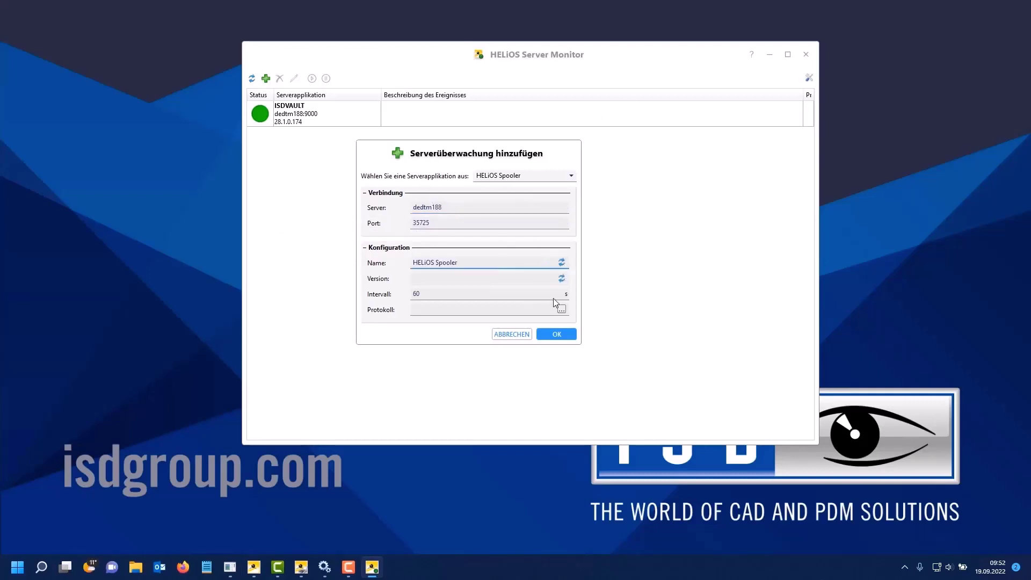
click(563, 279)
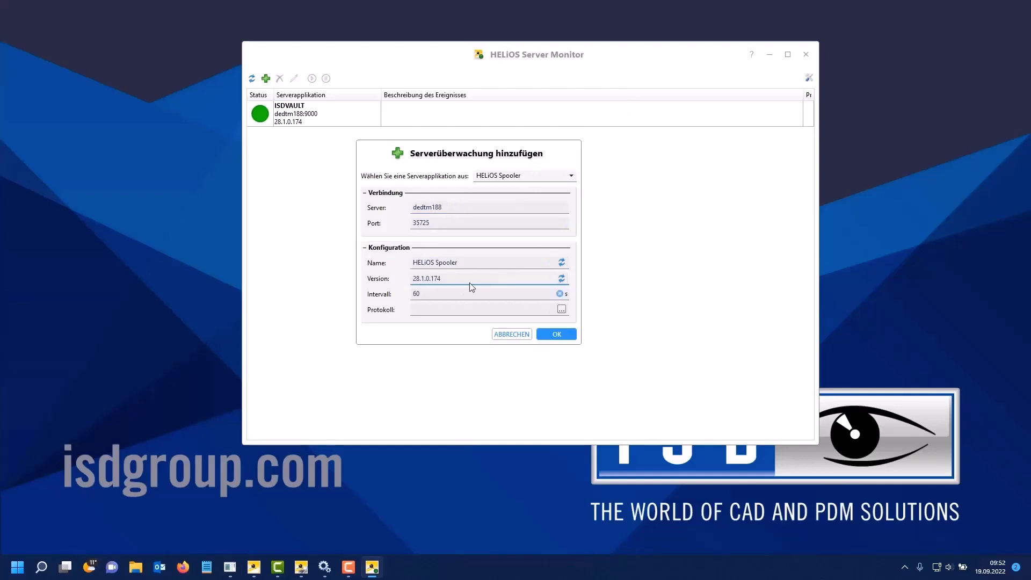
double_click(428, 295)
text(10)
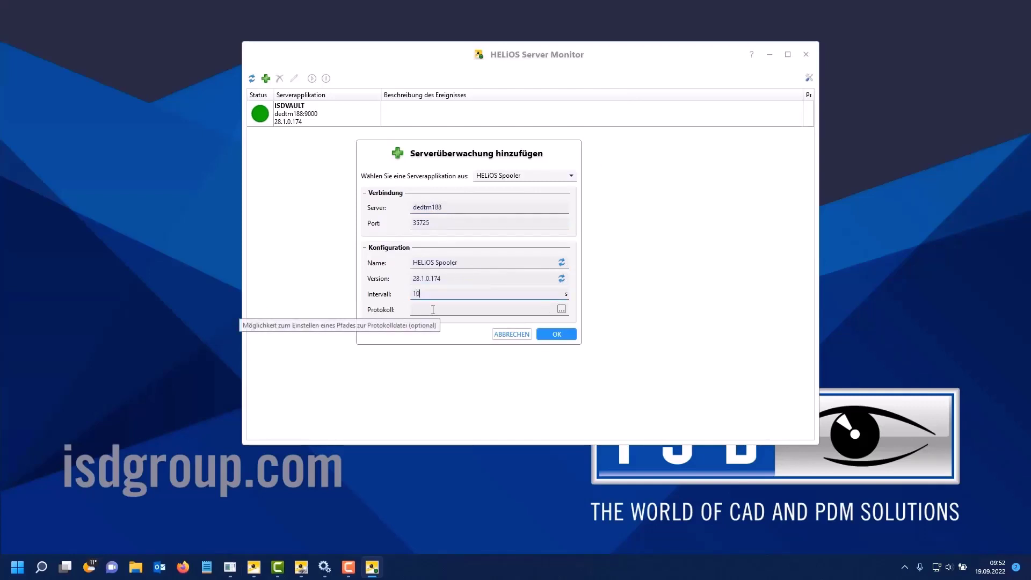
Link Helios.Spooler.log from the HELiOS Spooler log folder as the log file and confirm
click(562, 309)
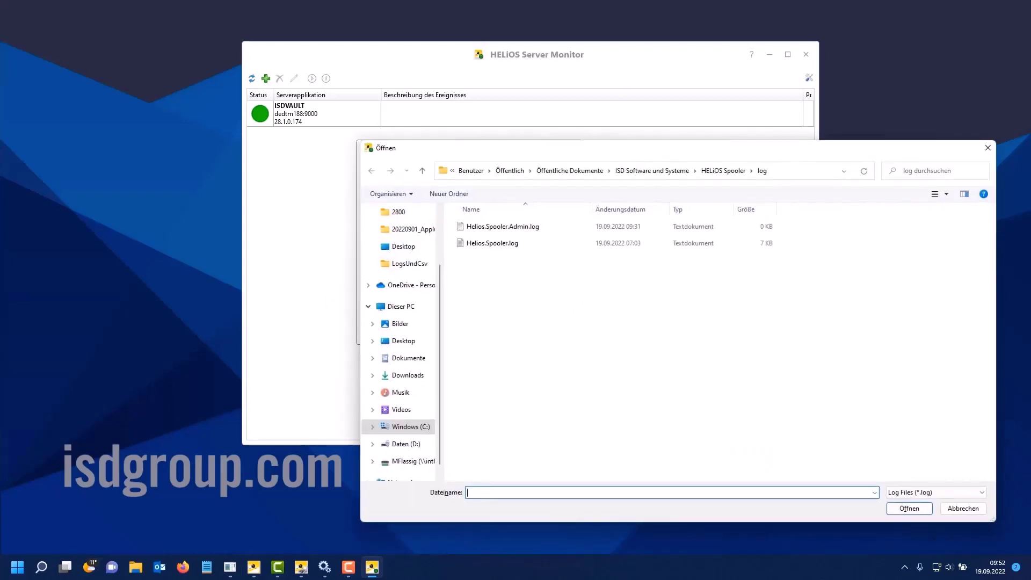
click(408, 358)
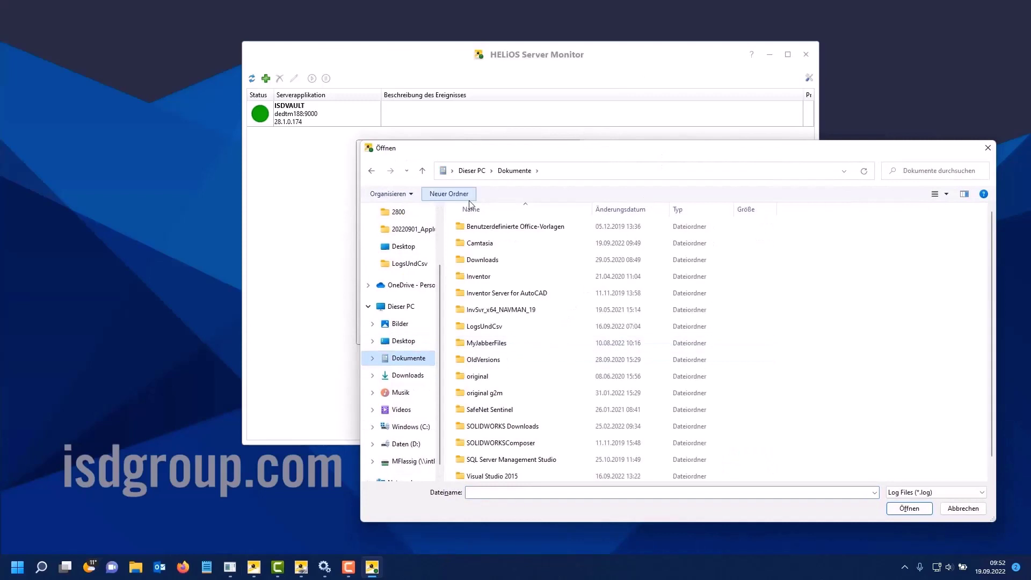
click(404, 429)
double_click(491, 244)
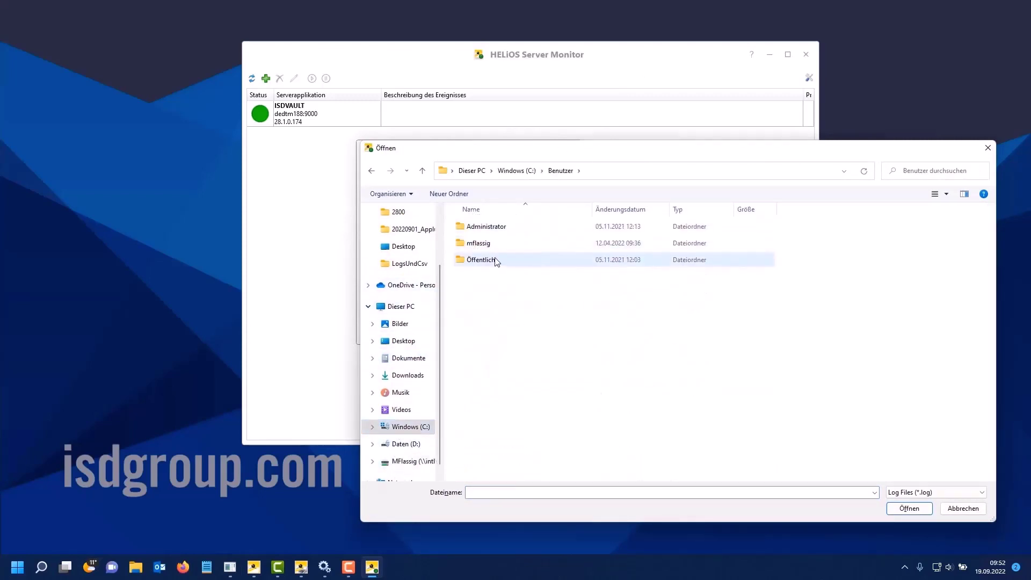
double_click(496, 260)
double_click(486, 243)
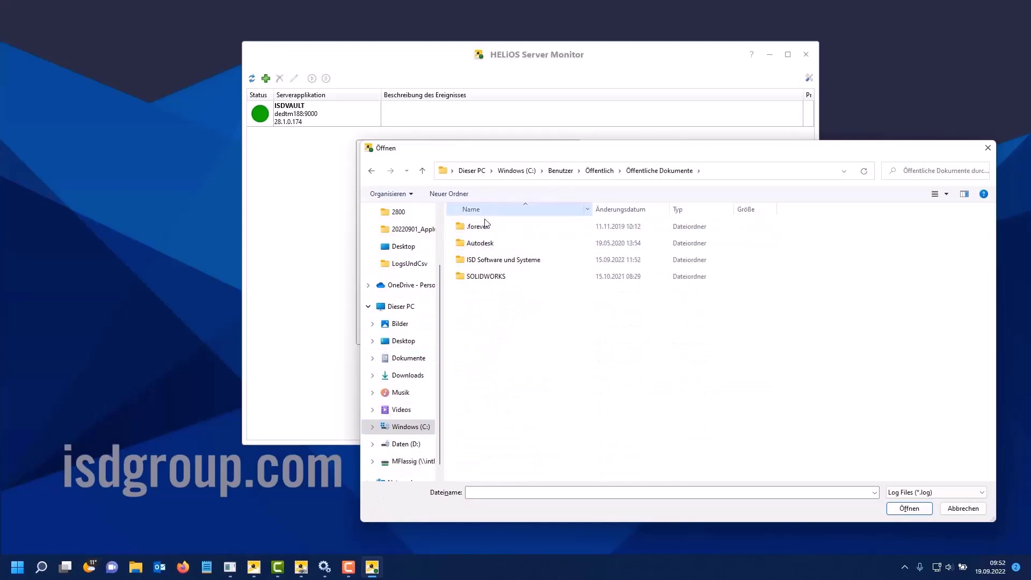
double_click(511, 263)
double_click(502, 244)
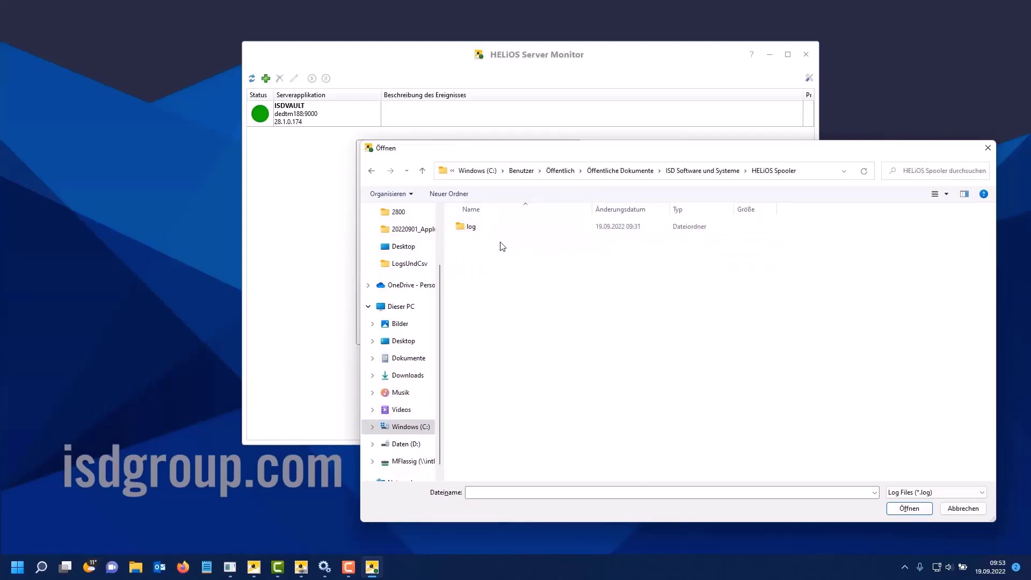
double_click(495, 229)
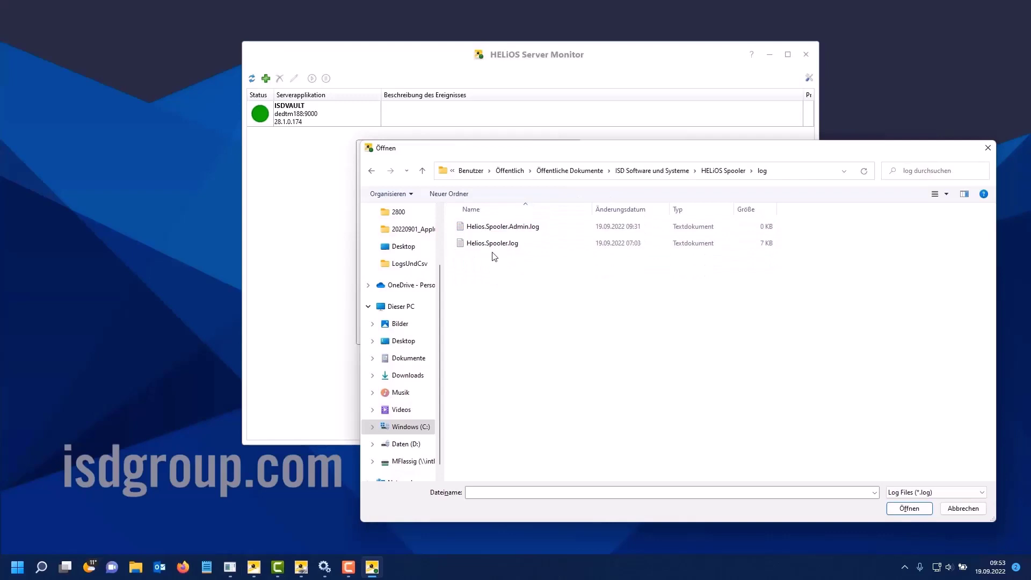
click(495, 244)
click(909, 508)
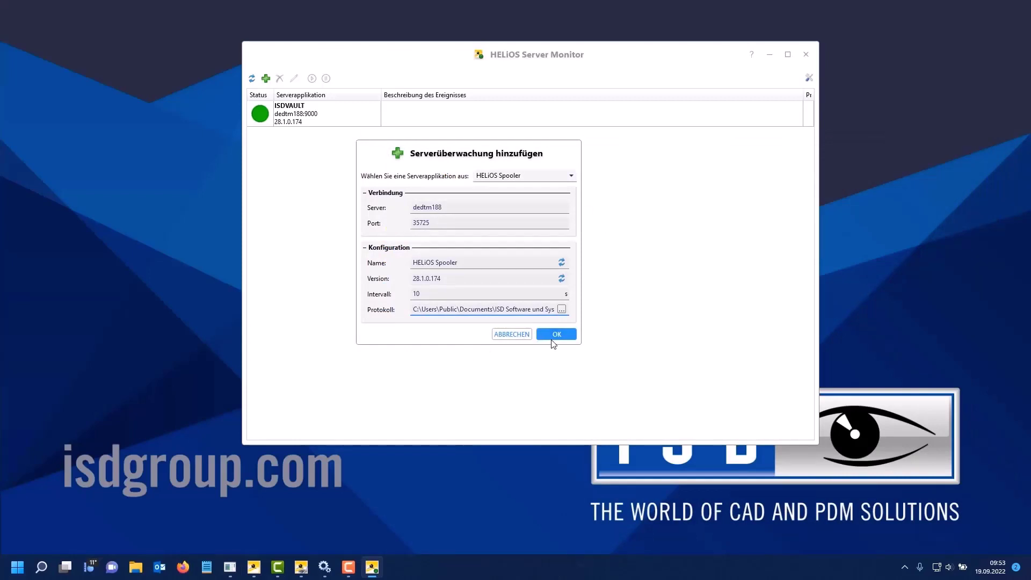
click(564, 336)
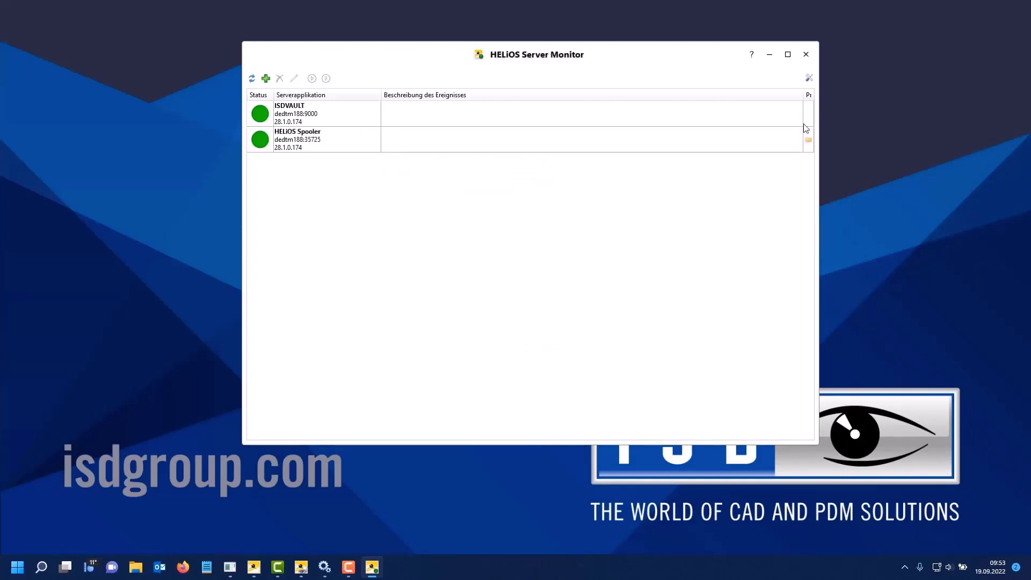
drag(803, 94, 780, 95)
click(809, 79)
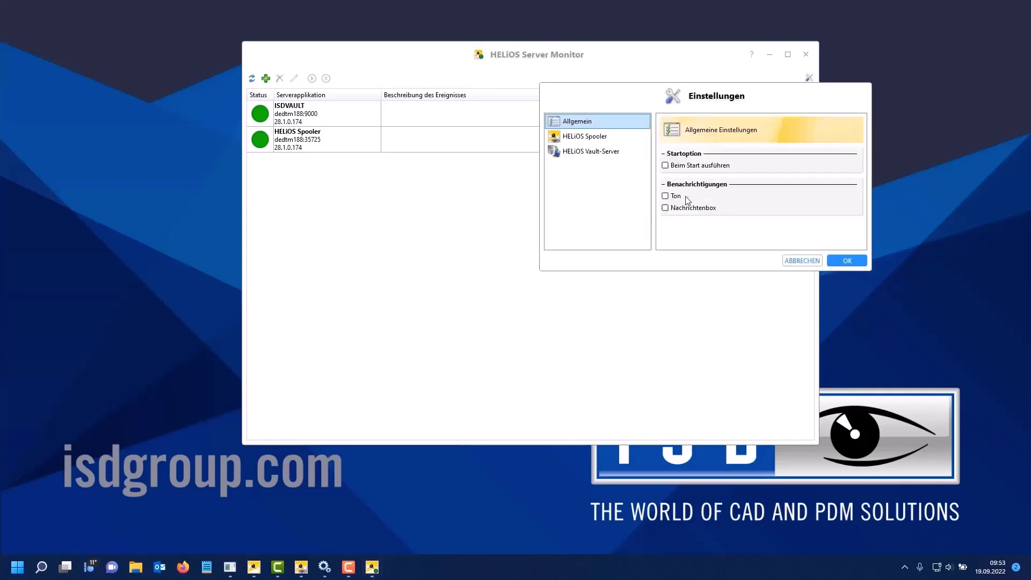
click(665, 166)
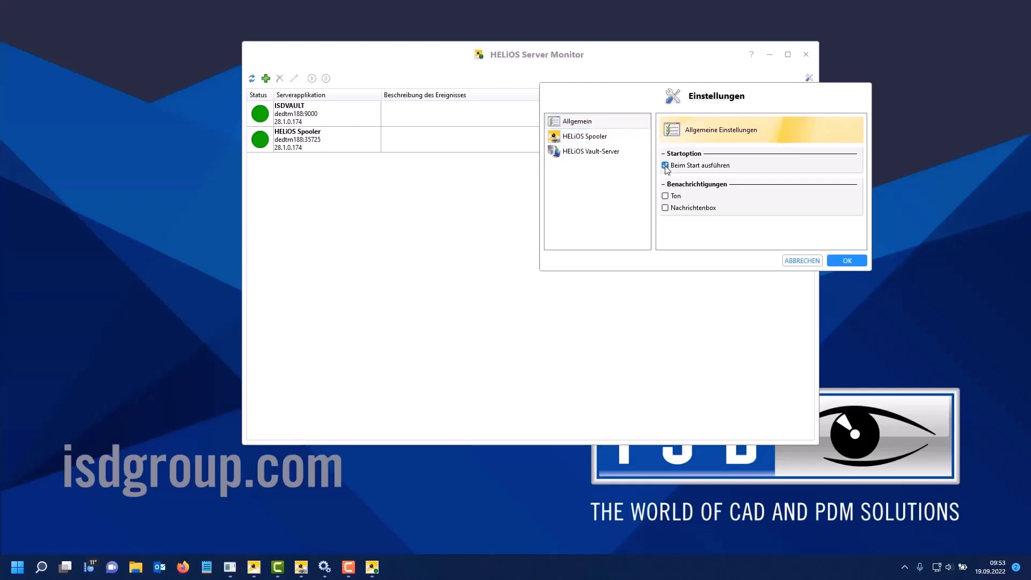
click(666, 196)
click(666, 208)
click(847, 261)
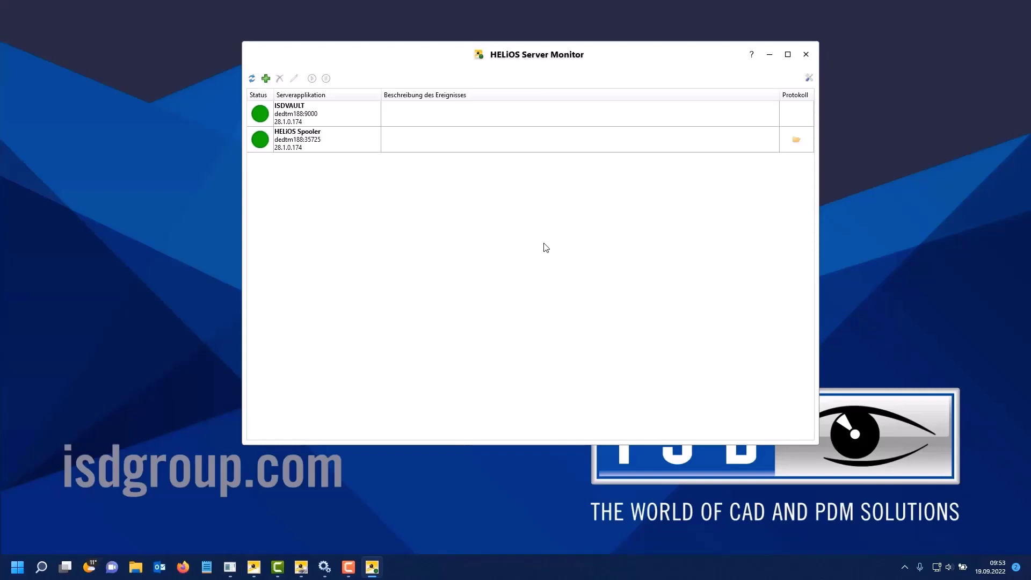
Stop the ISD HELiOS Vault-Server service in Dienste, then minimize the Services window
click(324, 568)
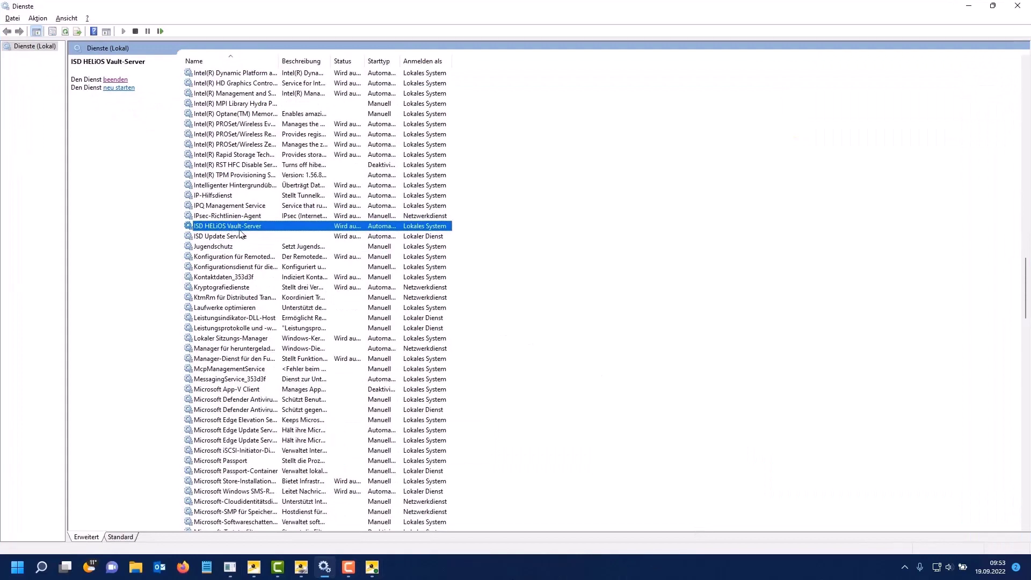
click(116, 79)
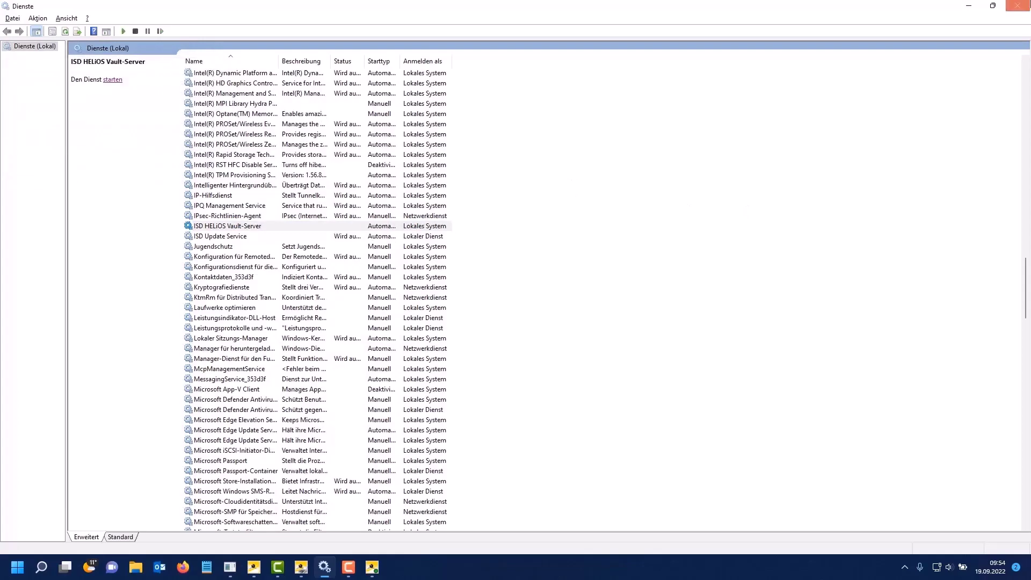
click(969, 7)
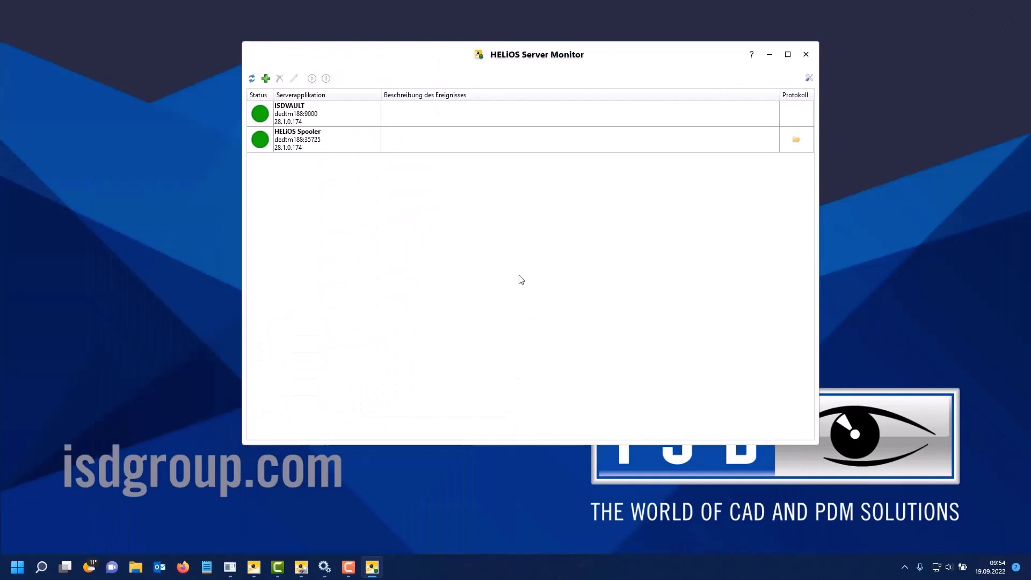
Dismiss the error alert reporting the ISDVAULT server as not active
mouse_move(320, 123)
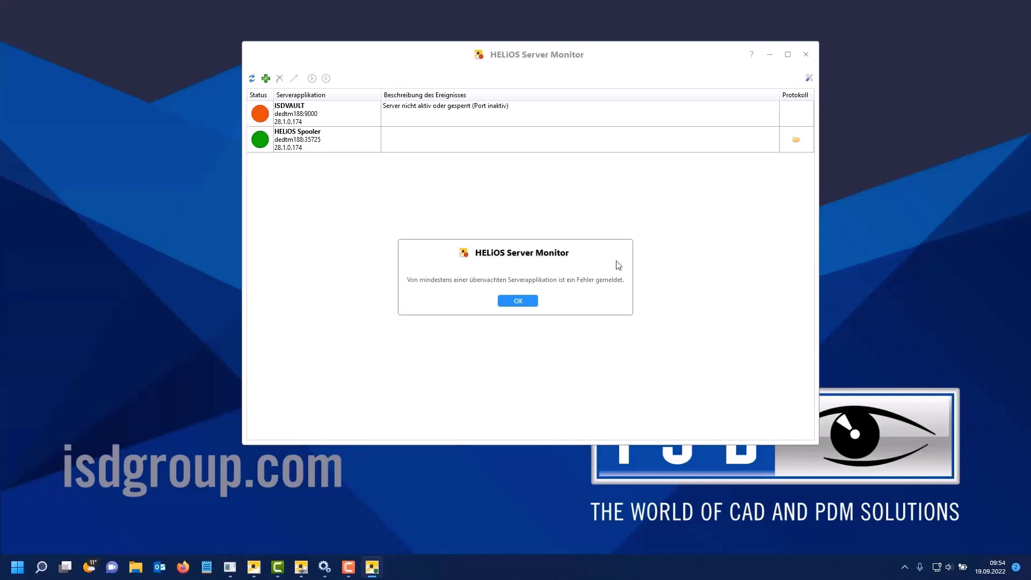
click(527, 304)
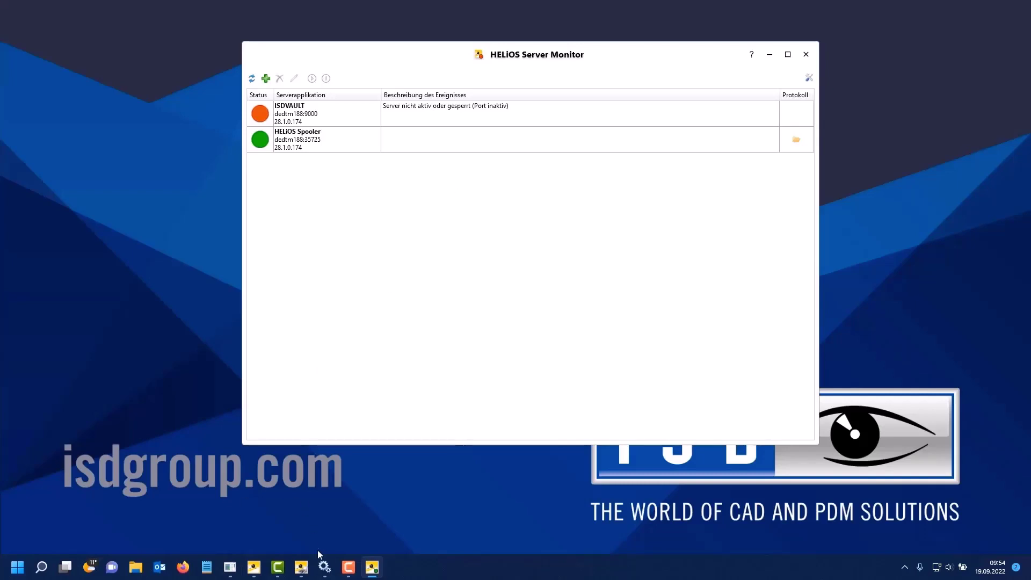
Restart the ISD HELiOS Vault-Server service in Dienste, then minimize the Services window
click(325, 567)
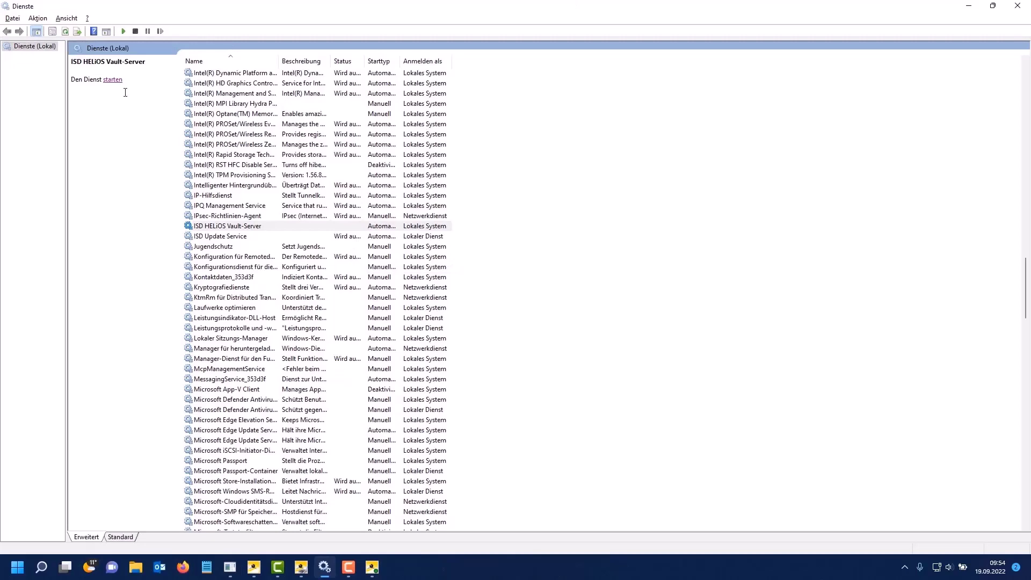
click(112, 80)
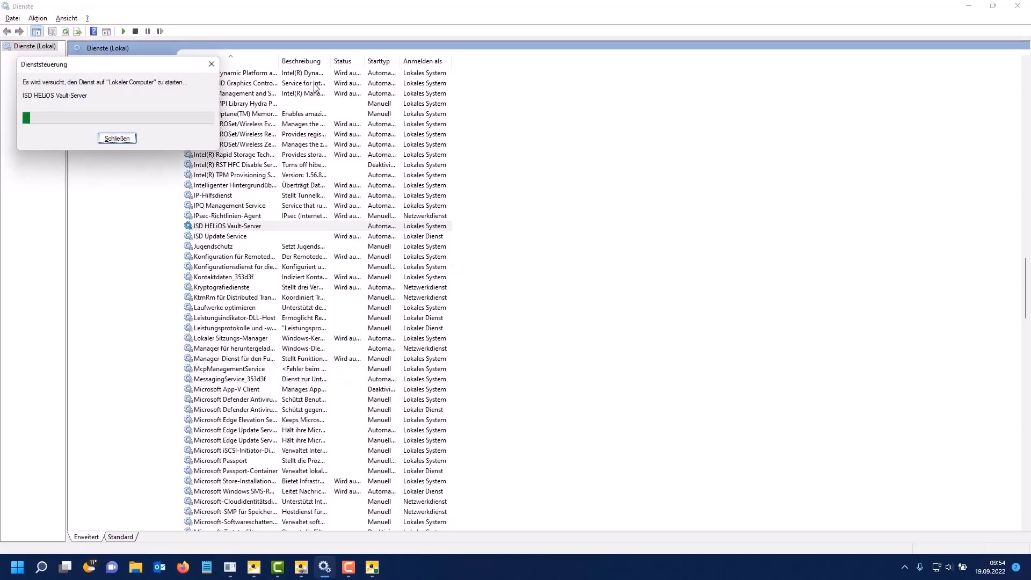
click(970, 8)
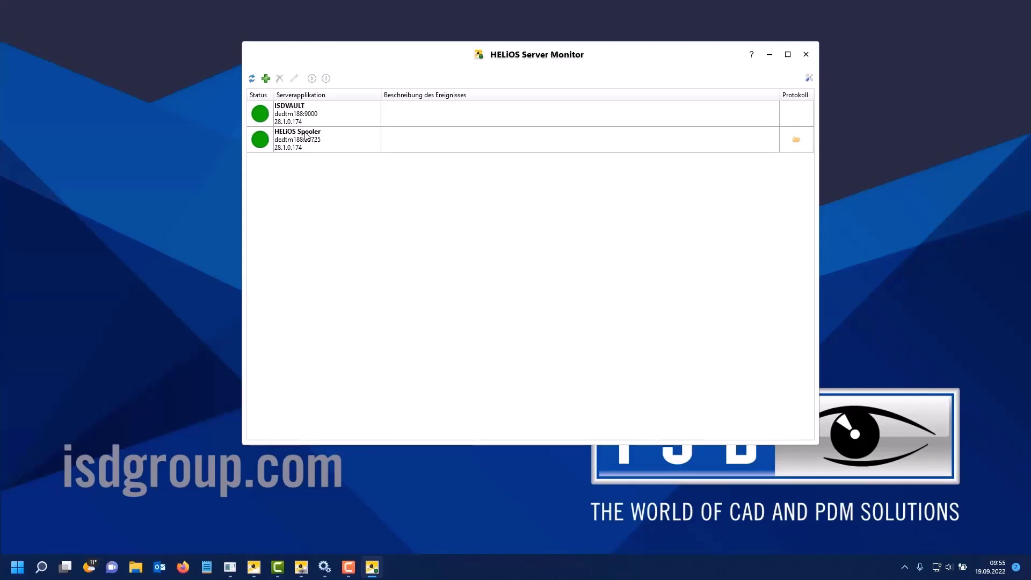
Print DN-003335 from HELiOS Desktop via HeliosPrintClient to Microsoft Print to PDF
mouse_move(306, 135)
click(254, 567)
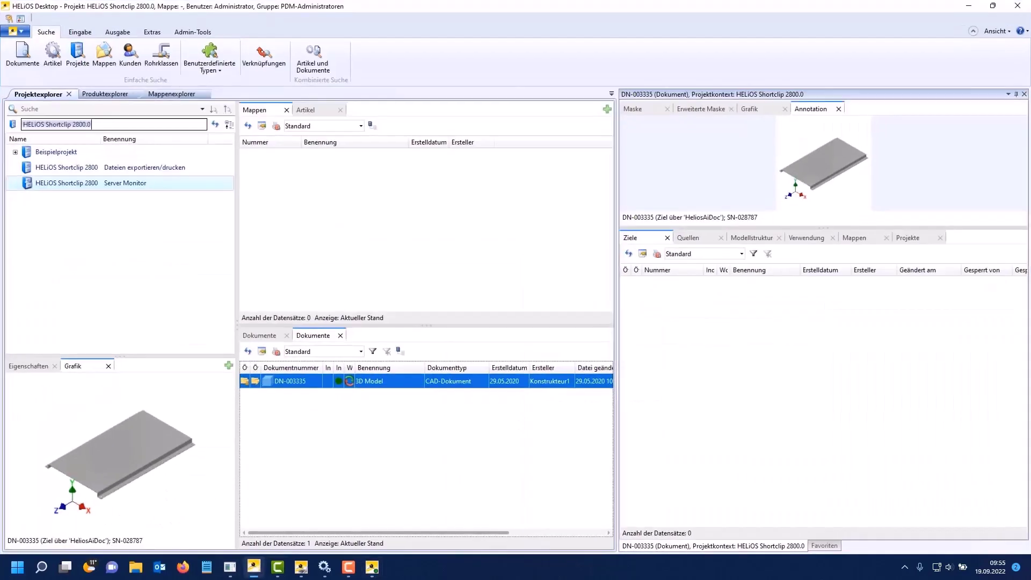
right_click(295, 383)
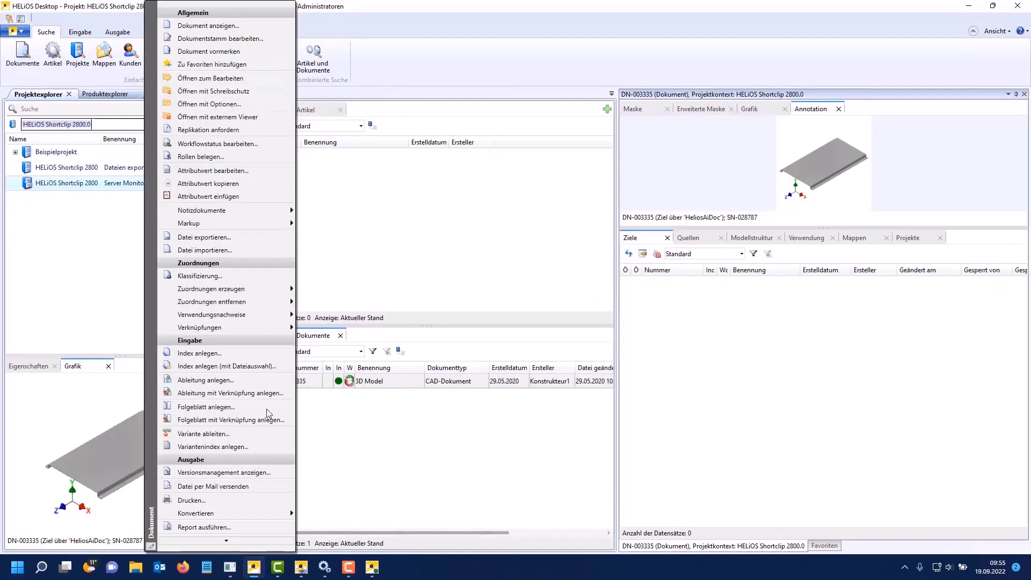
scroll(213, 499, down, 1)
click(207, 471)
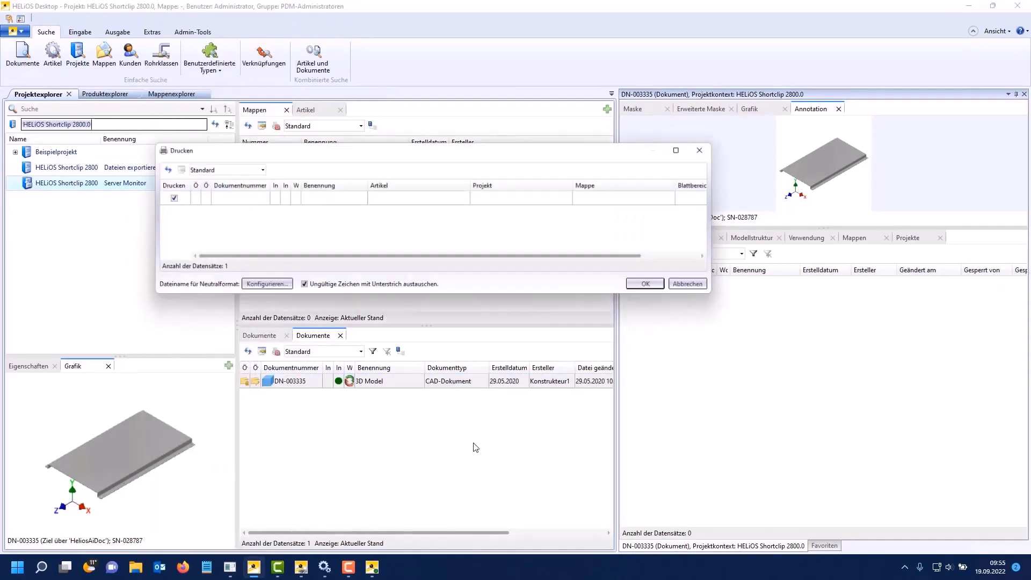
click(655, 289)
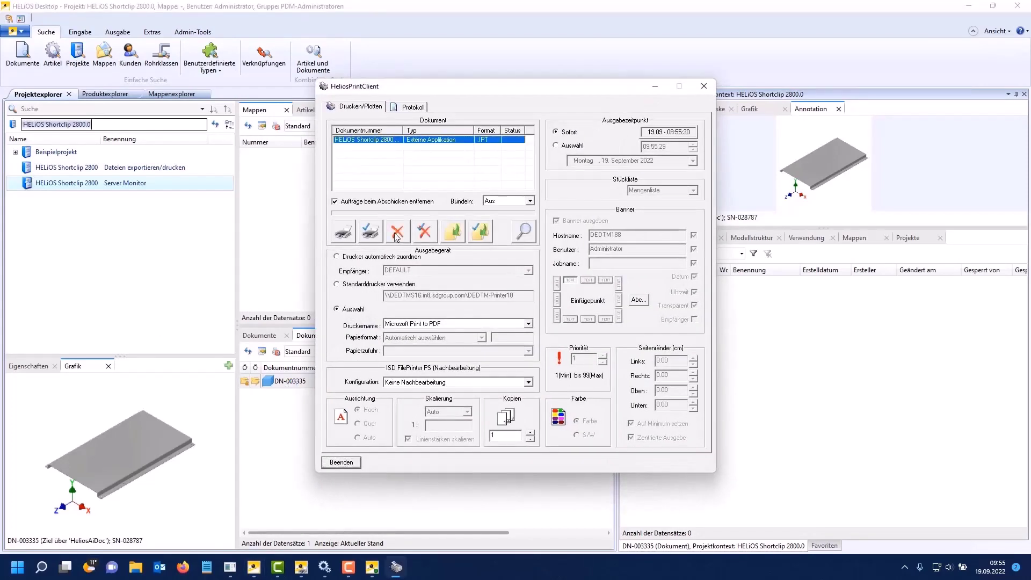
click(342, 232)
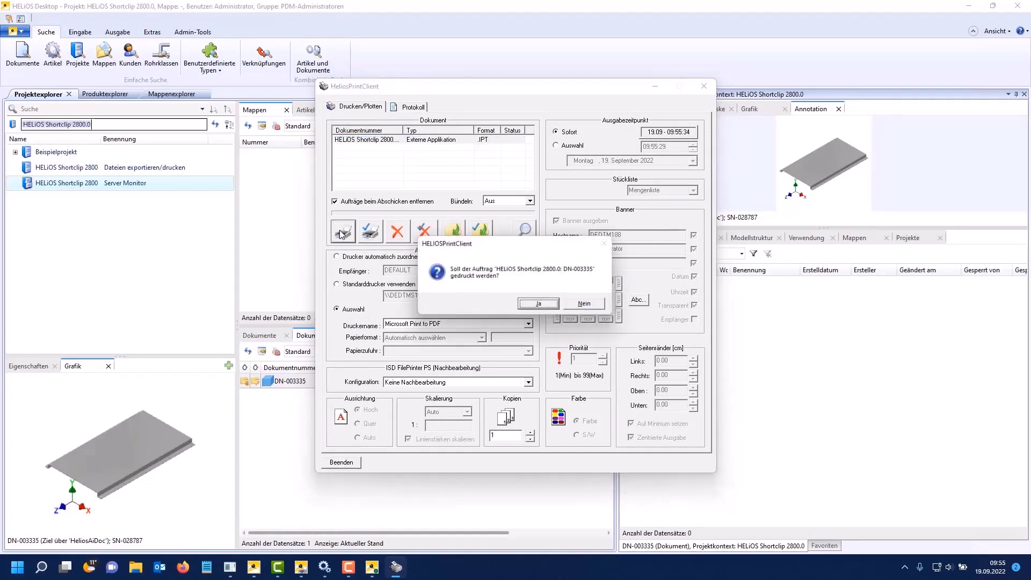
click(543, 305)
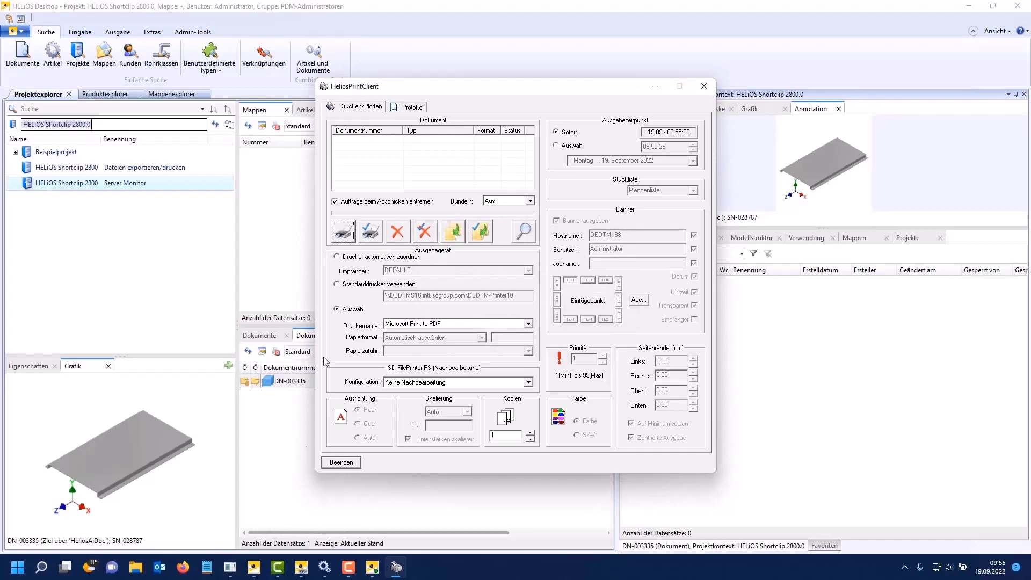
Refresh the Spooler Admin-Tool job list, showing DN-003335 as Fehlgeschlagen
click(304, 571)
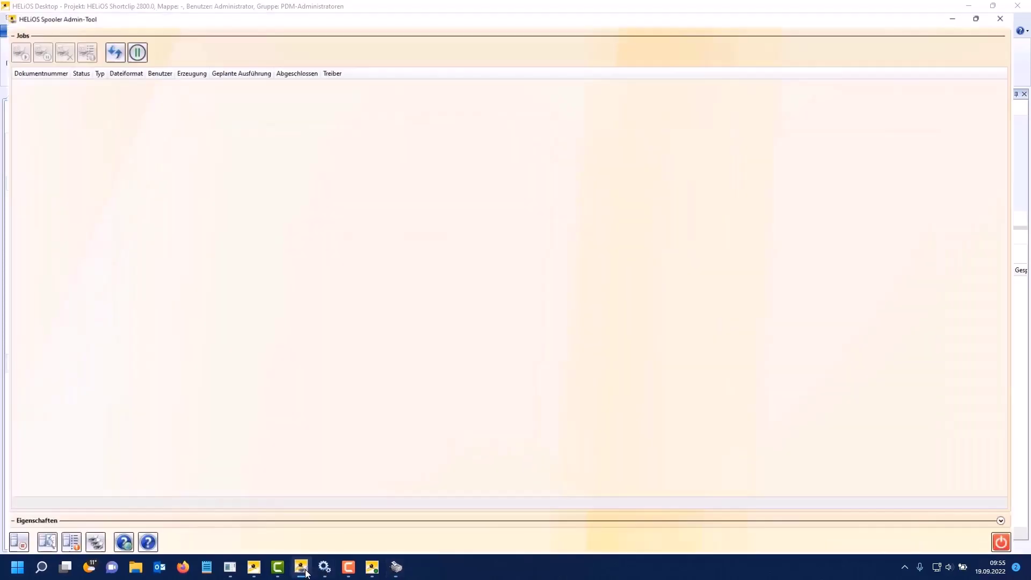
click(112, 41)
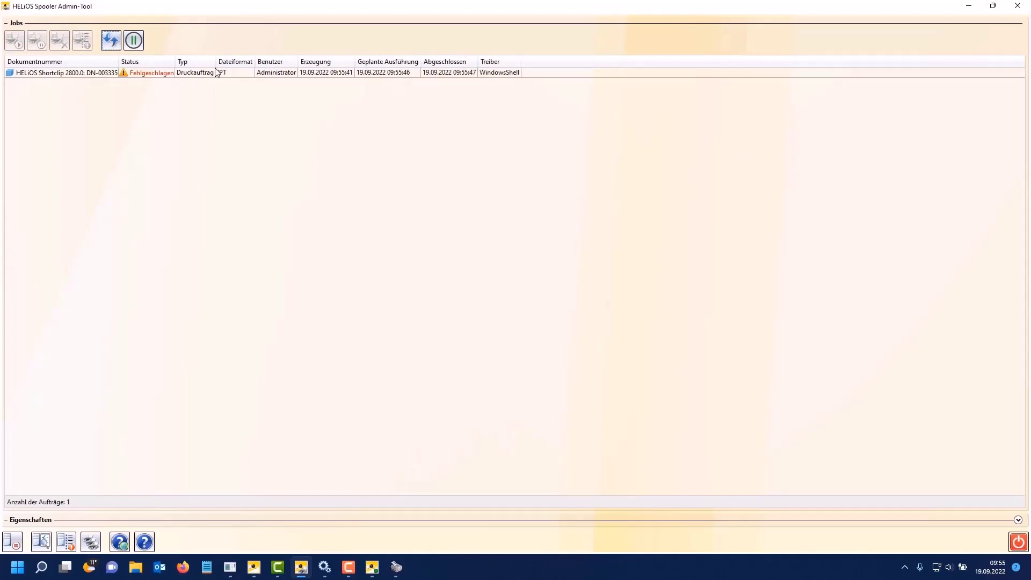
Close HeliosPrintClient and hide other windows to see the Spooler flagged orange with one failed job
mouse_move(374, 571)
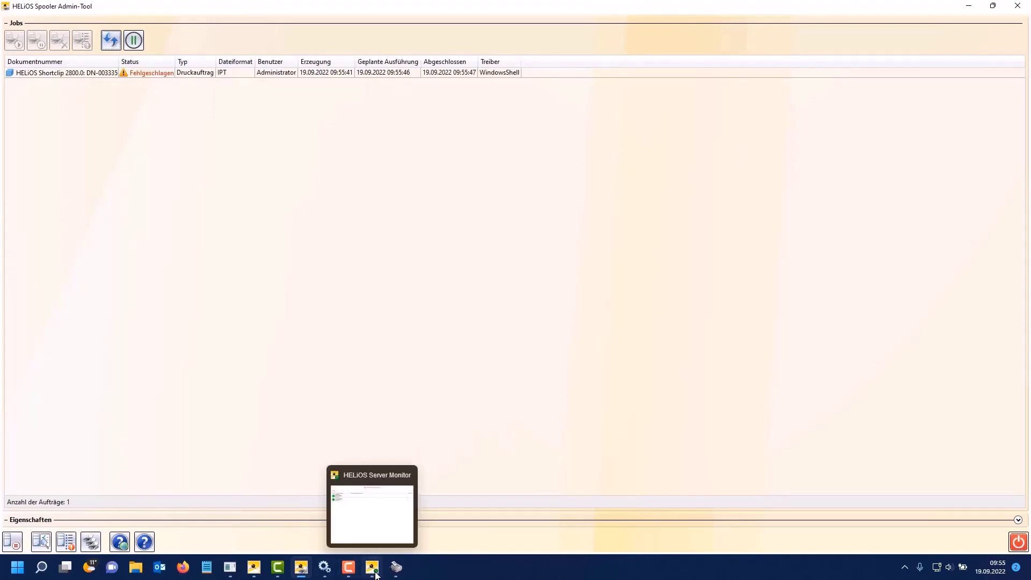
click(970, 6)
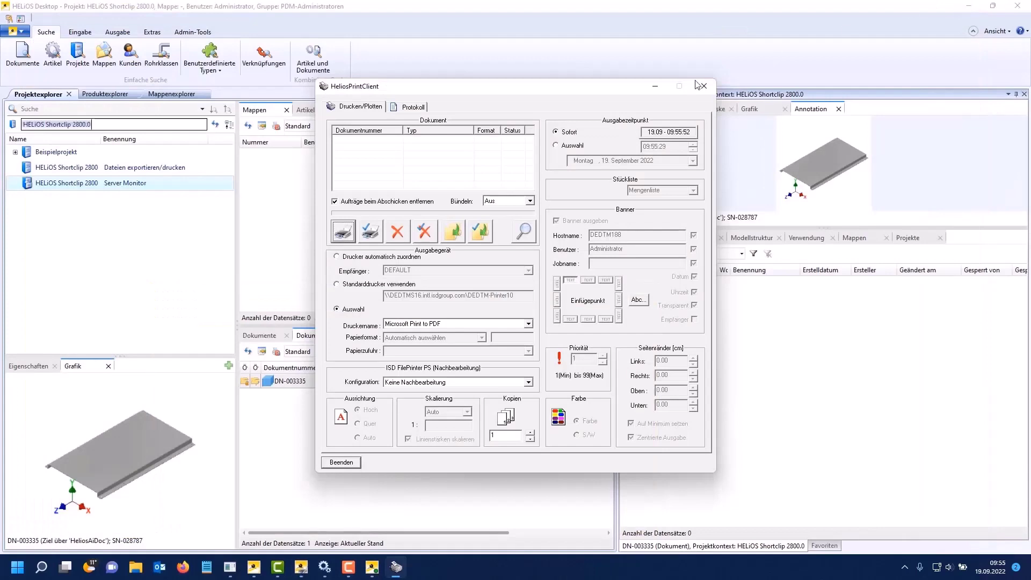
click(702, 87)
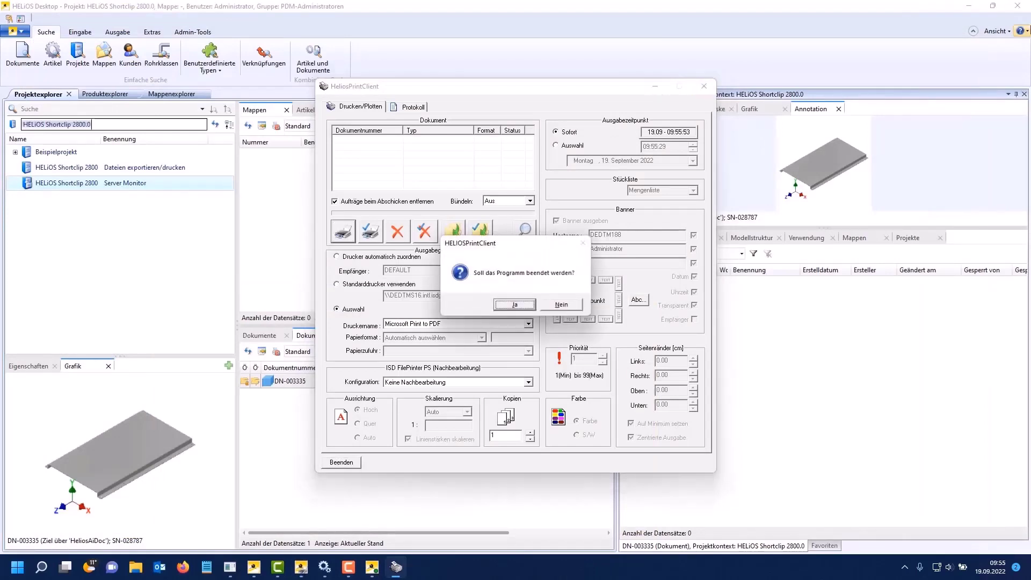
click(529, 307)
click(970, 7)
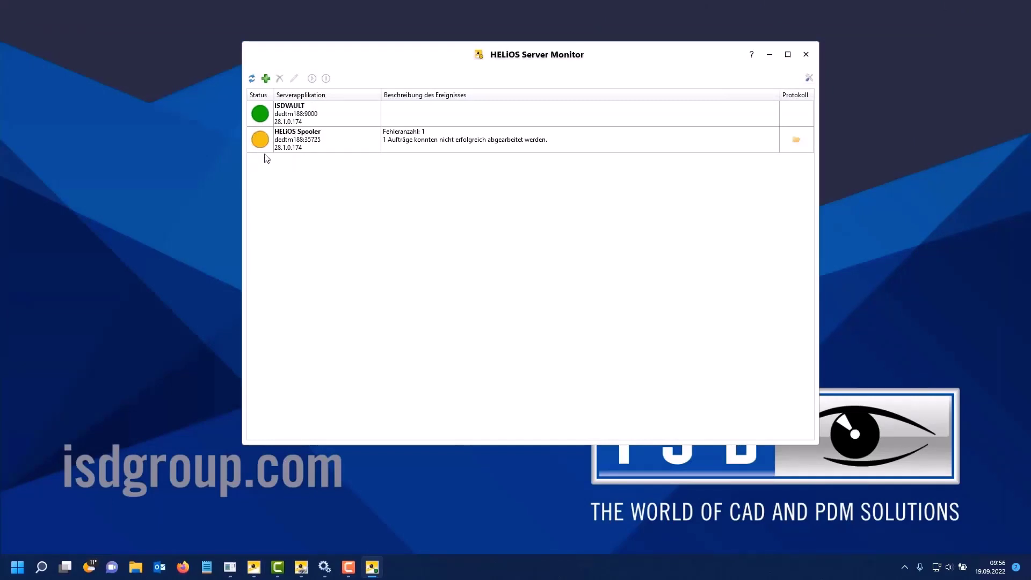
mouse_move(349, 144)
Delete the failed DN-003335 job in the Spooler Admin-Tool and minimize it
click(302, 569)
click(67, 78)
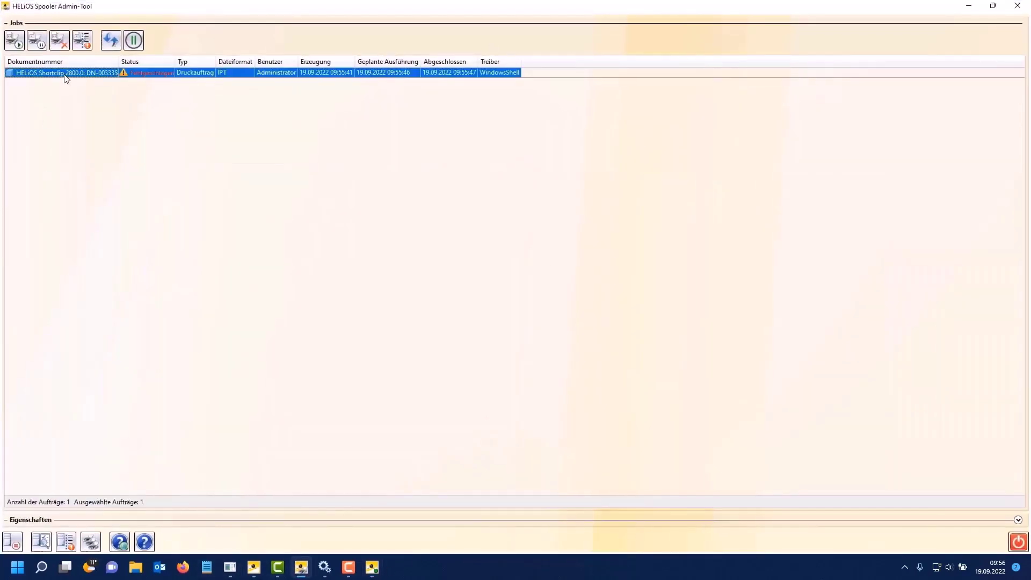
click(60, 42)
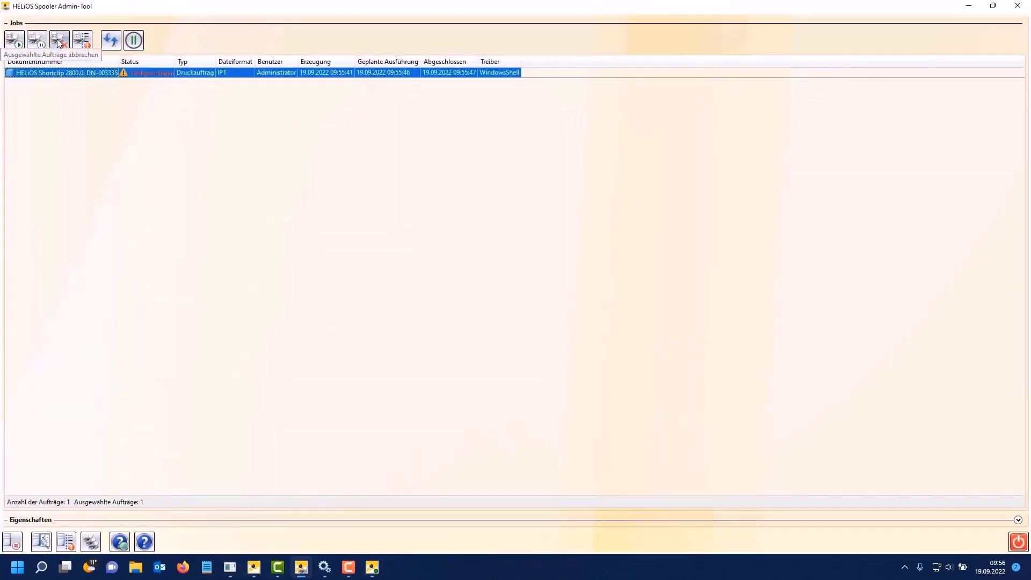
click(965, 10)
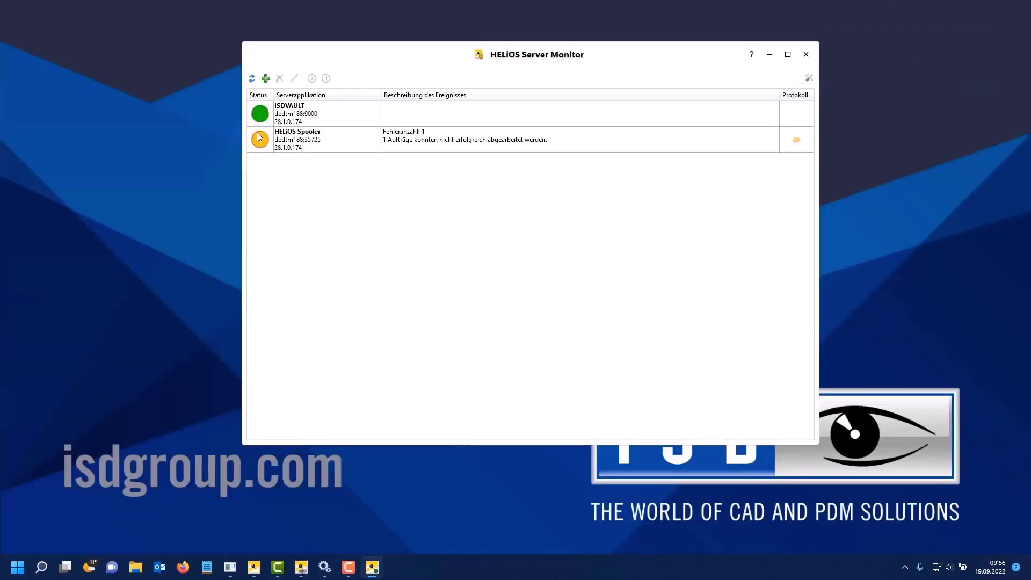
Inspect the HELiOS Spooler status, still orange with 'Fehleranzahl: 1'
mouse_move(270, 146)
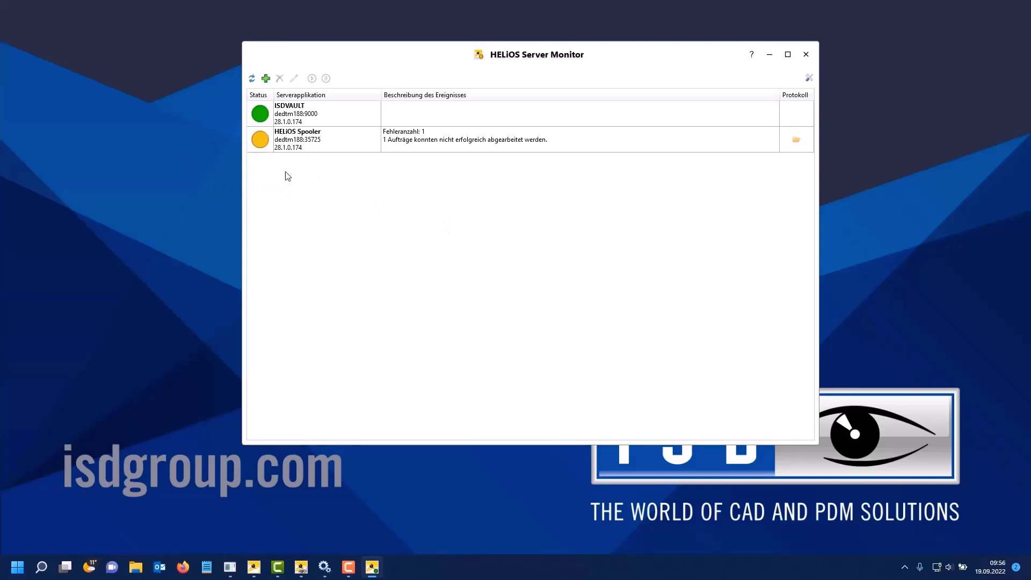